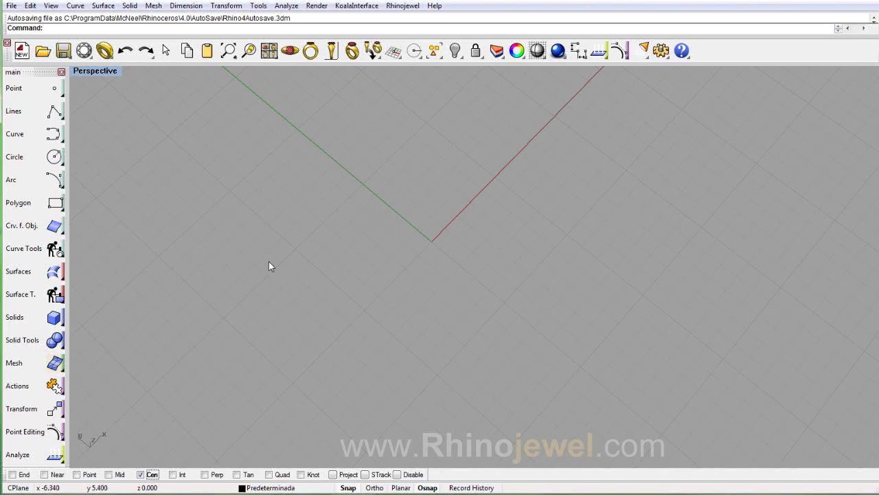
# Create a tube solid at the origin with radii 5 and 7 and height 2
pyautogui.click(54, 317)
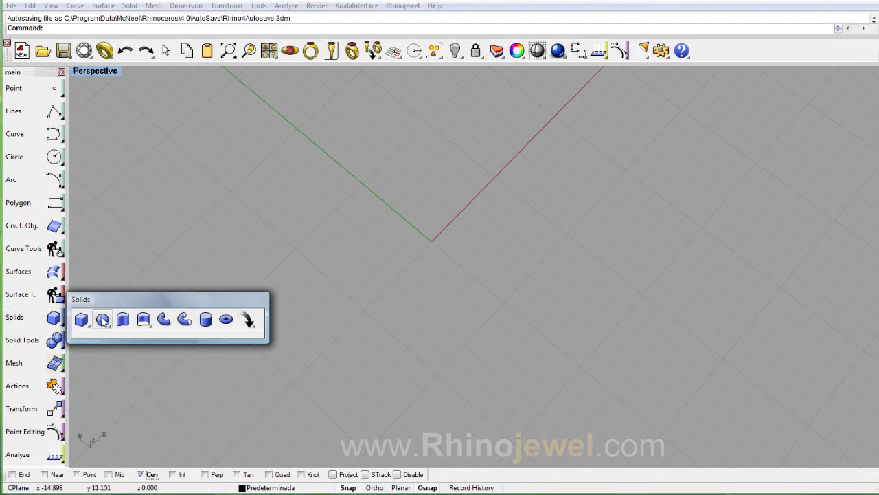
pyautogui.click(249, 319)
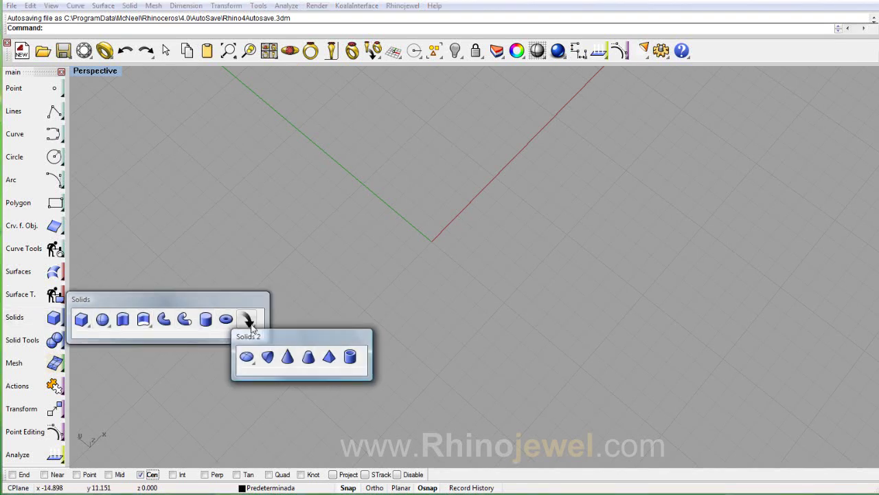
pyautogui.click(349, 356)
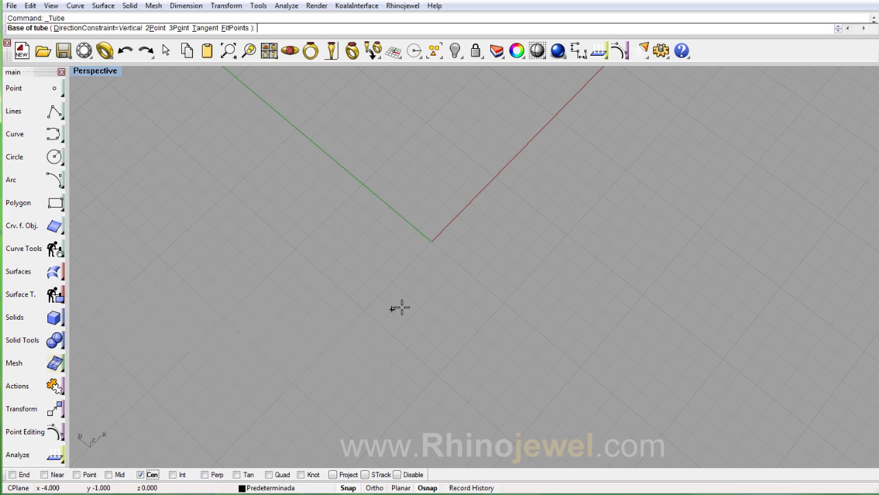
pyautogui.click(428, 242)
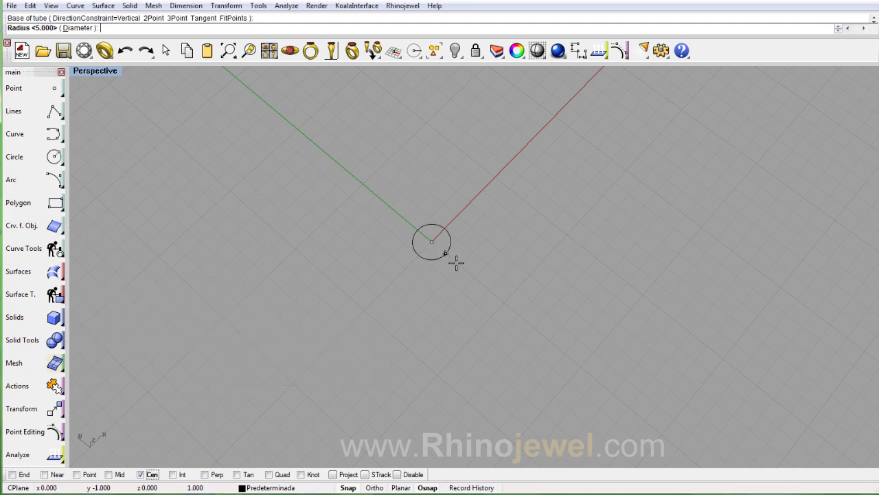
pyautogui.click(500, 298)
pyautogui.click(585, 327)
pyautogui.moveTo(585, 327); pyautogui.dragTo(532, 214, button='right')
pyautogui.click(560, 175)
pyautogui.moveTo(562, 179); pyautogui.dragTo(511, 304, button='right')
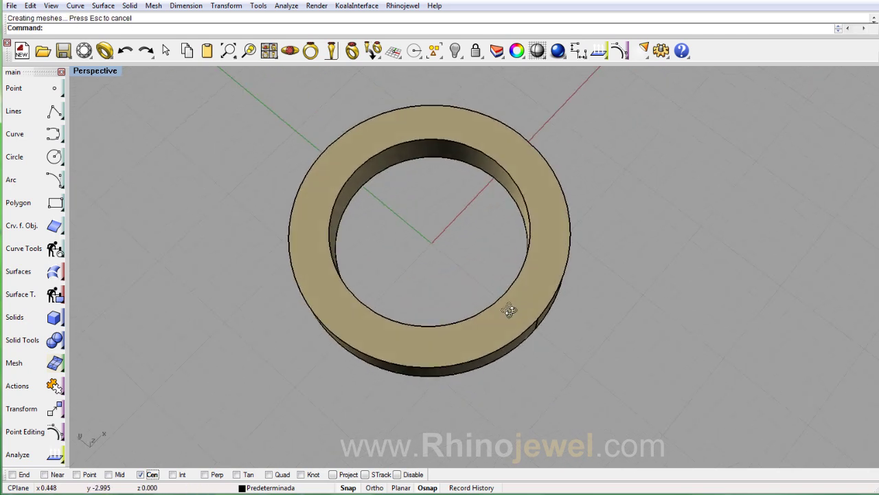
# Duplicate the ring's outer and inner top edges as curves
pyautogui.click(41, 225)
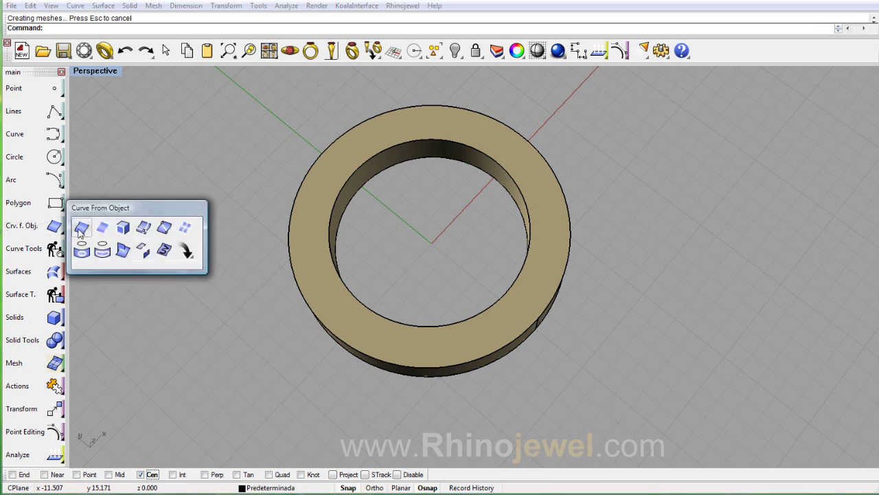
pyautogui.click(81, 228)
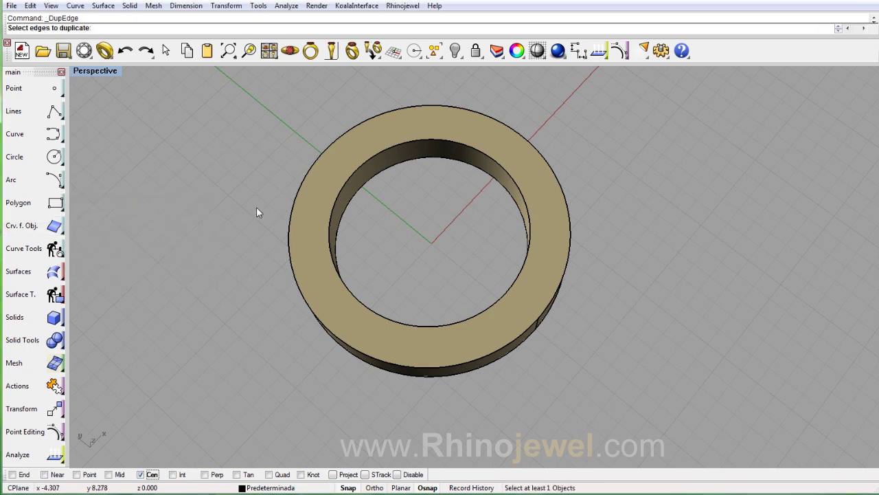
pyautogui.click(338, 140)
pyautogui.click(357, 167)
pyautogui.press('Return')
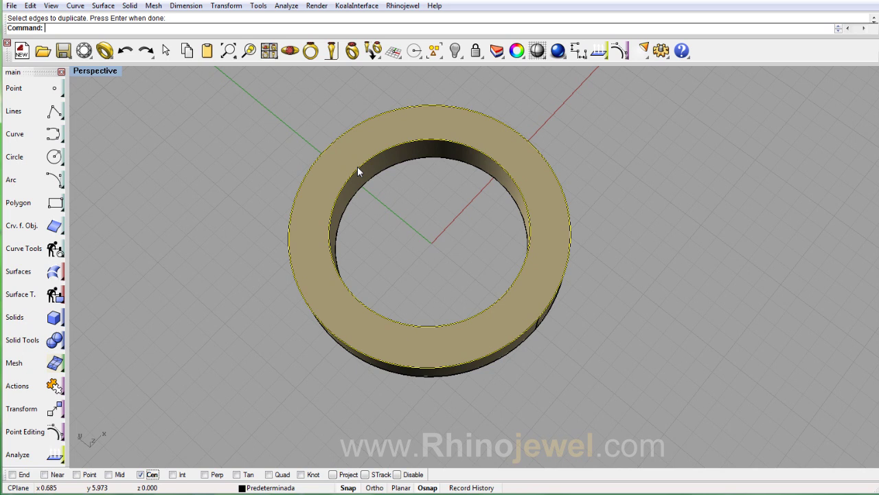
# Offset the duplicated inner edge curve 1 unit outward onto the ring's top face
pyautogui.click(359, 168)
pyautogui.click(389, 195)
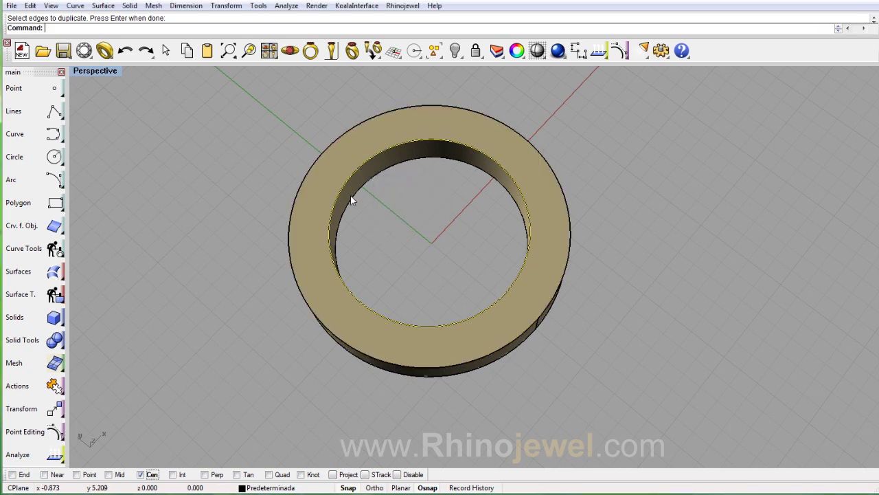
pyautogui.click(54, 251)
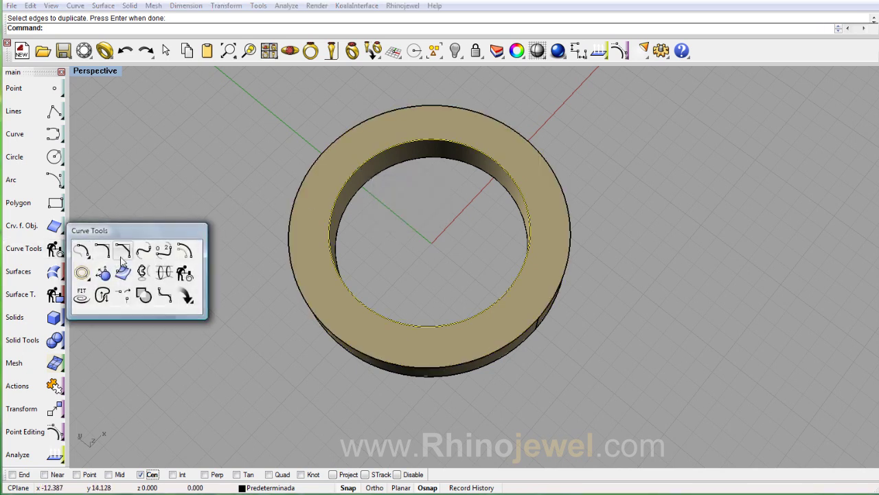
pyautogui.click(187, 254)
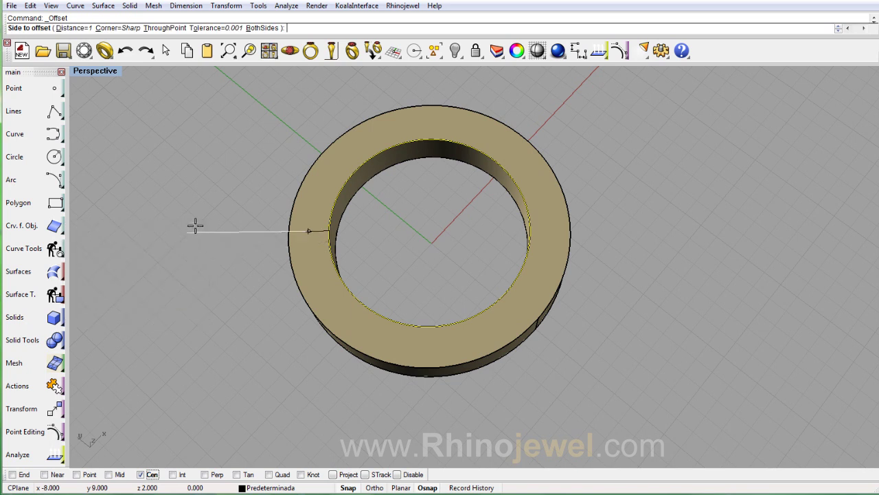
pyautogui.click(215, 180)
pyautogui.click(216, 183)
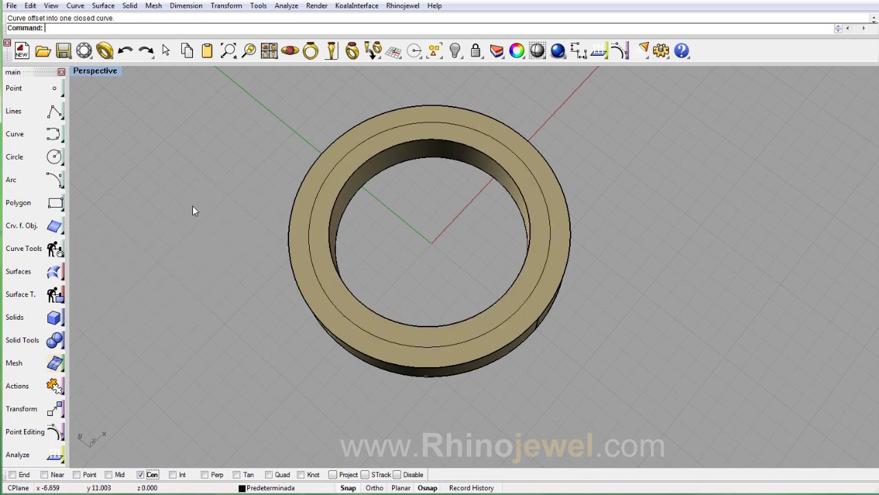
pyautogui.click(54, 319)
# Place a sphere of diameter 1 beside the ring
pyautogui.click(104, 320)
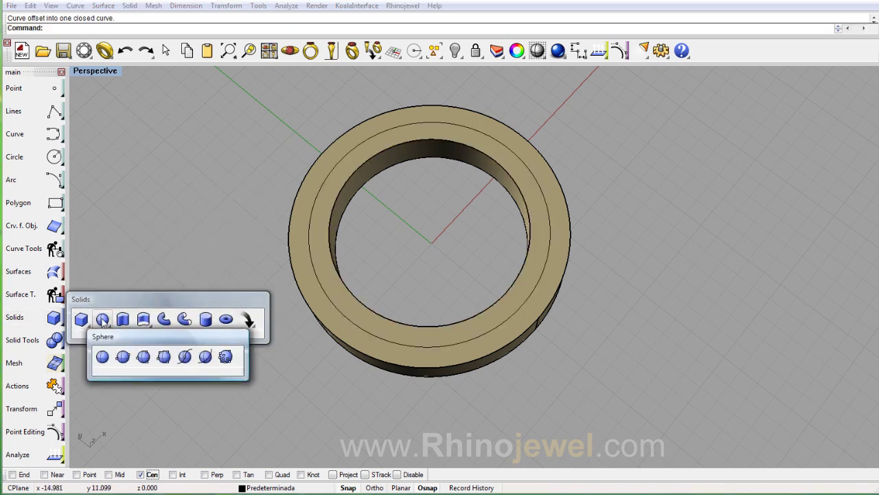
pyautogui.click(102, 356)
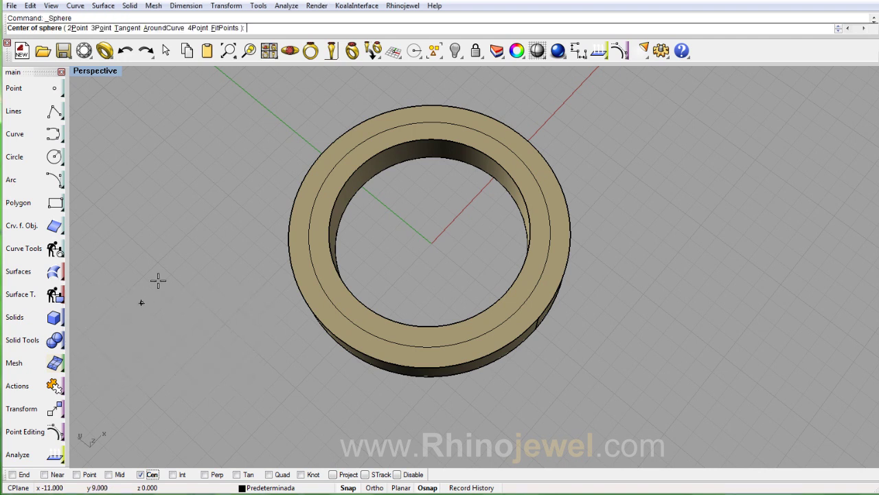
pyautogui.click(273, 117)
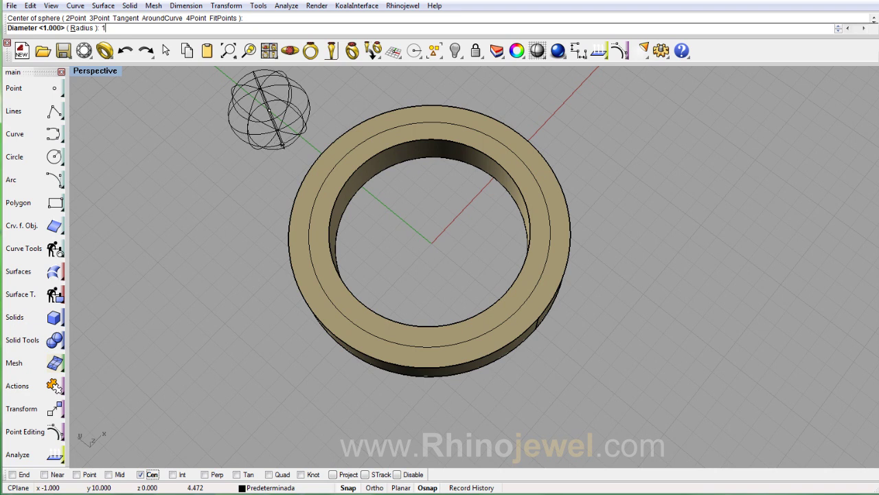
pyautogui.press('Return')
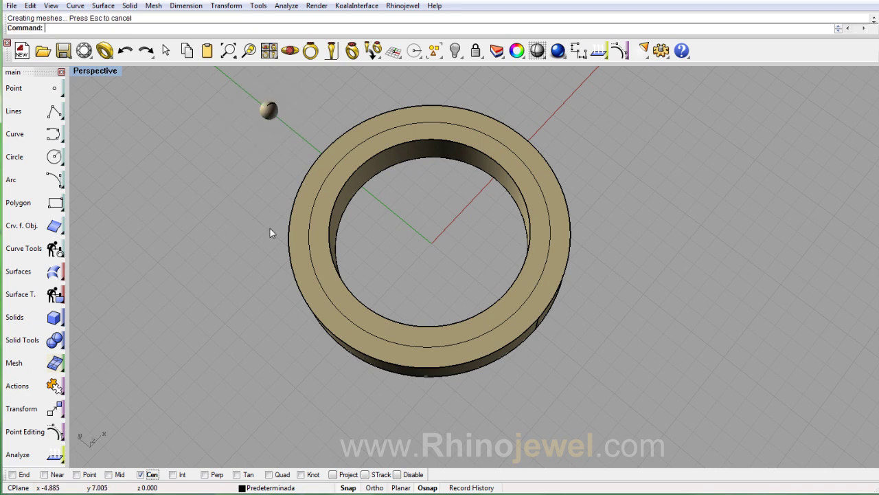
pyautogui.hotkey('ctrl', 'Up')
# Start Rhinojewel's Interactive Array along Curve using the Block_Pave_Black pave block as element
pyautogui.click(83, 51)
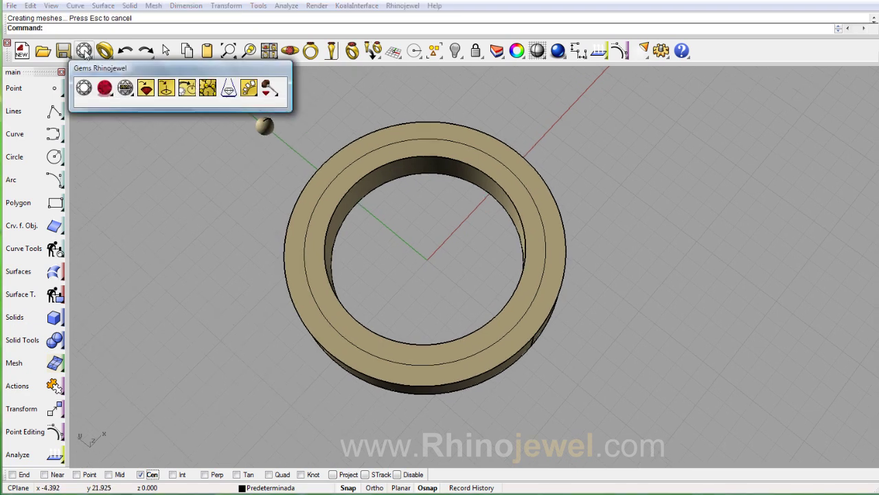
pyautogui.click(250, 88)
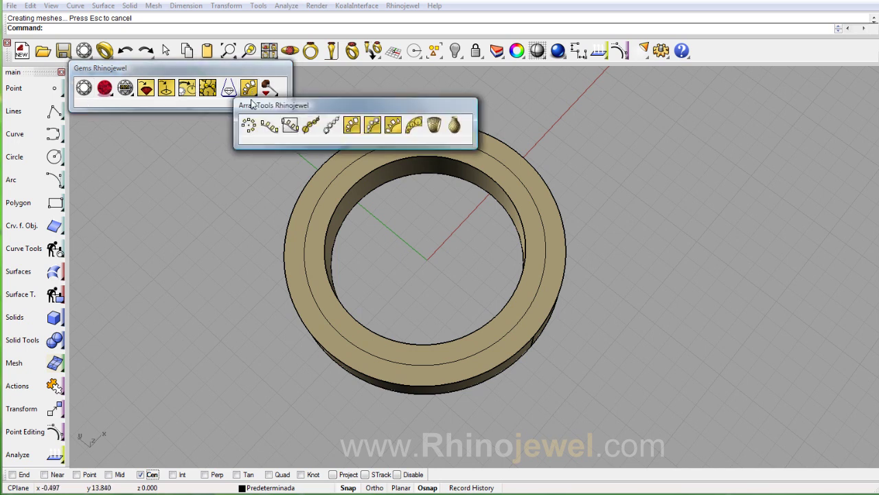
pyautogui.click(270, 127)
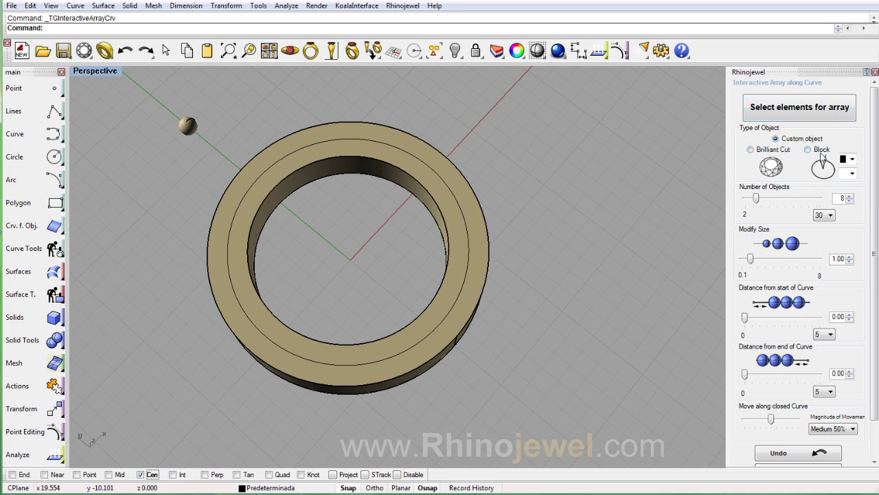
pyautogui.click(809, 150)
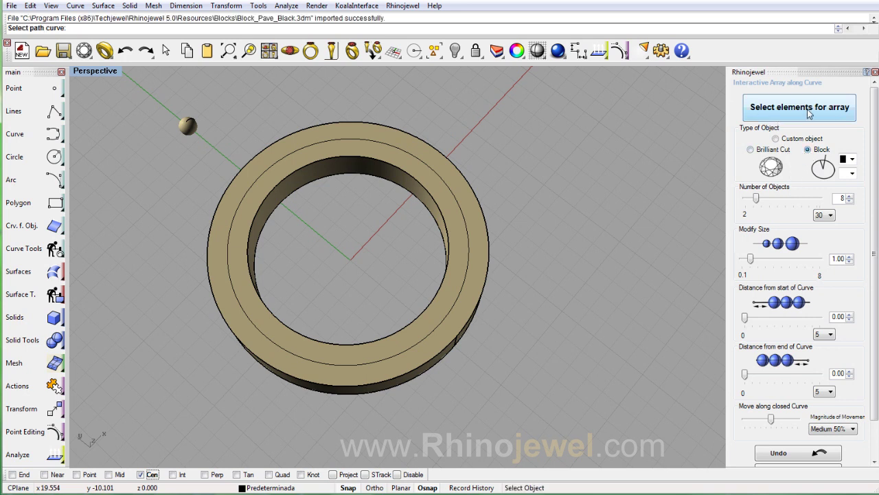
pyautogui.click(831, 112)
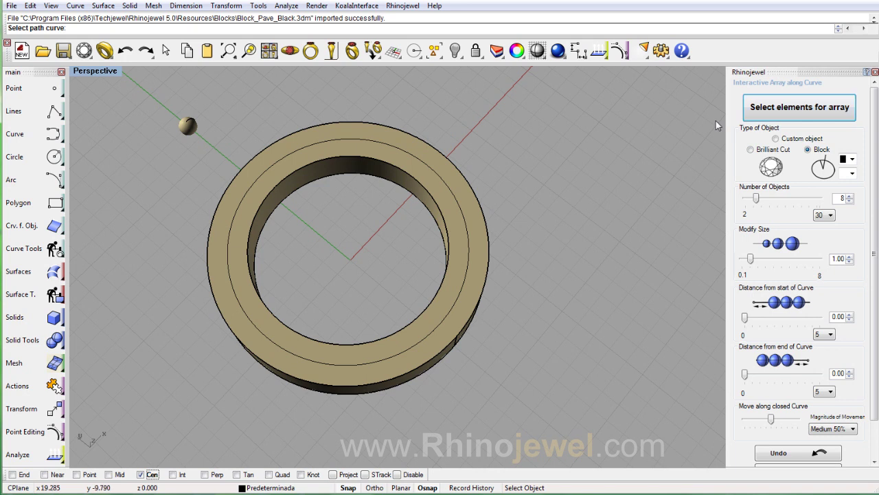
# Array the pave blocks along the offset circle and set their size to 1.45
pyautogui.click(393, 147)
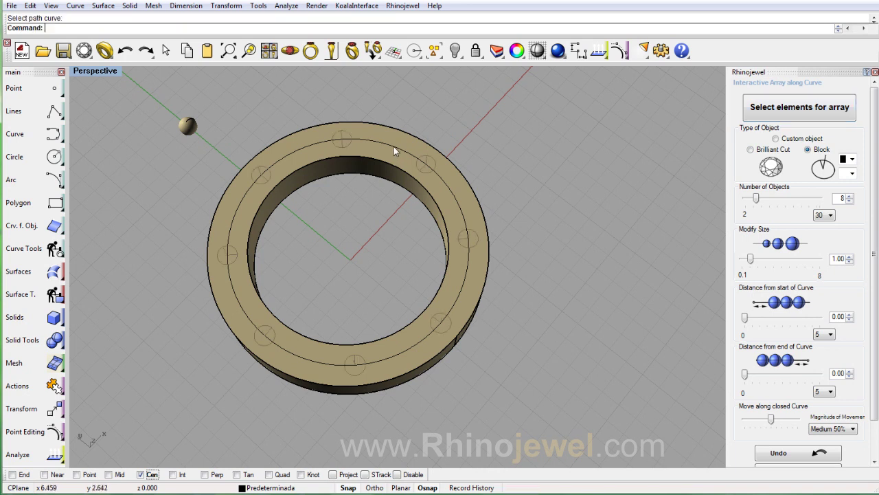
pyautogui.moveTo(389, 204)
pyautogui.mouseDown(button='right')
pyautogui.moveTo(408, 216)
pyautogui.moveTo(447, 207)
pyautogui.mouseUp(button='right')
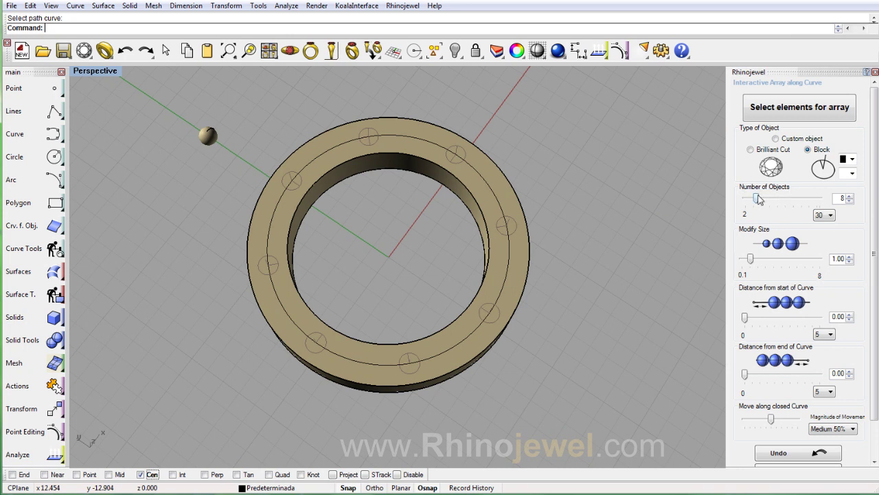
pyautogui.moveTo(756, 198); pyautogui.dragTo(781, 199)
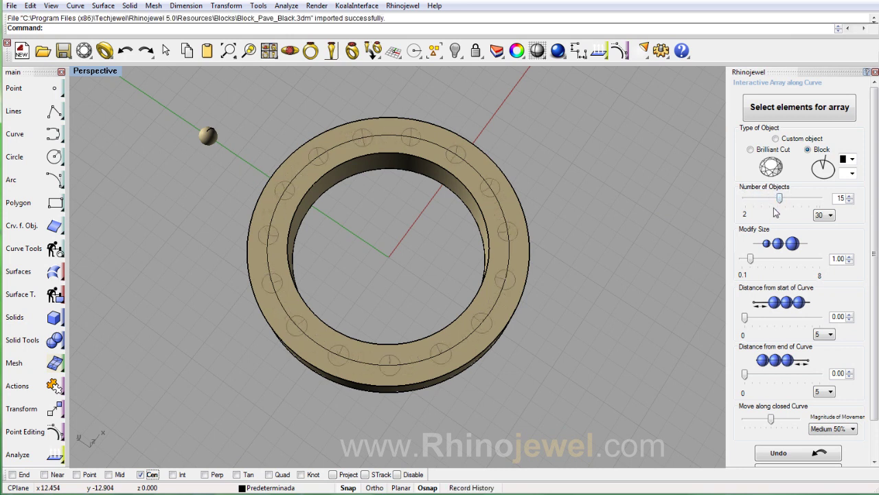
pyautogui.moveTo(751, 259)
pyautogui.mouseDown()
pyautogui.moveTo(765, 259)
pyautogui.moveTo(755, 259)
pyautogui.mouseUp()
pyautogui.click(850, 261)
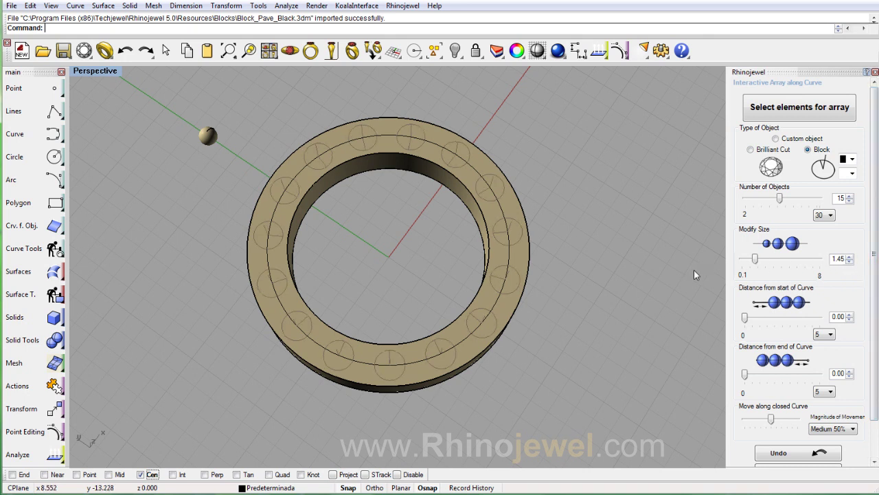
# Adjust the number of blocks around the ring to 24
pyautogui.moveTo(780, 200); pyautogui.dragTo(804, 200)
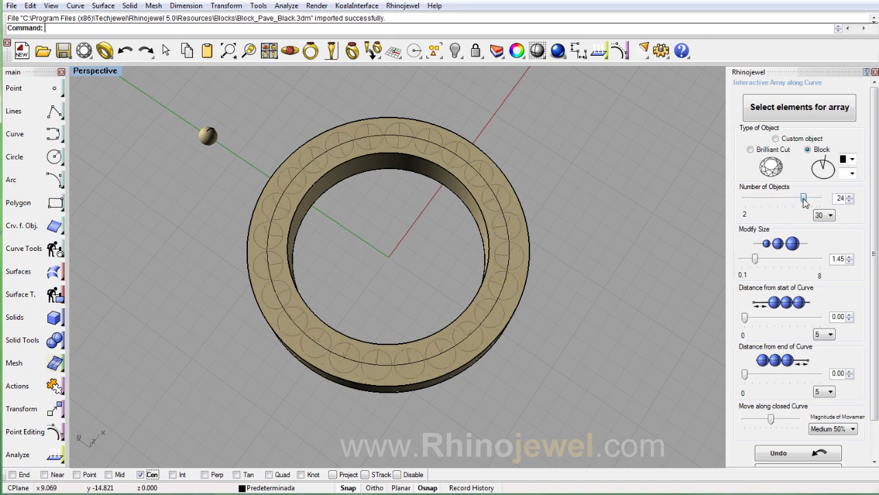
pyautogui.click(850, 197)
pyautogui.click(849, 197)
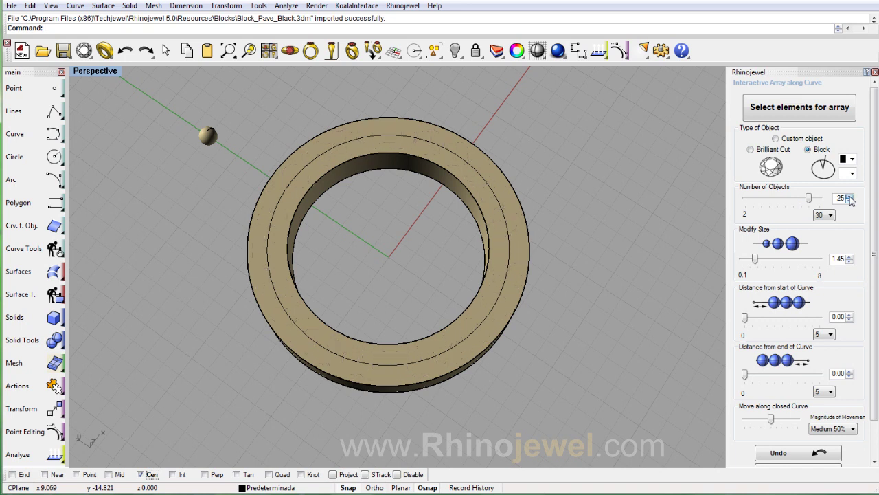
pyautogui.click(850, 201)
pyautogui.click(850, 201)
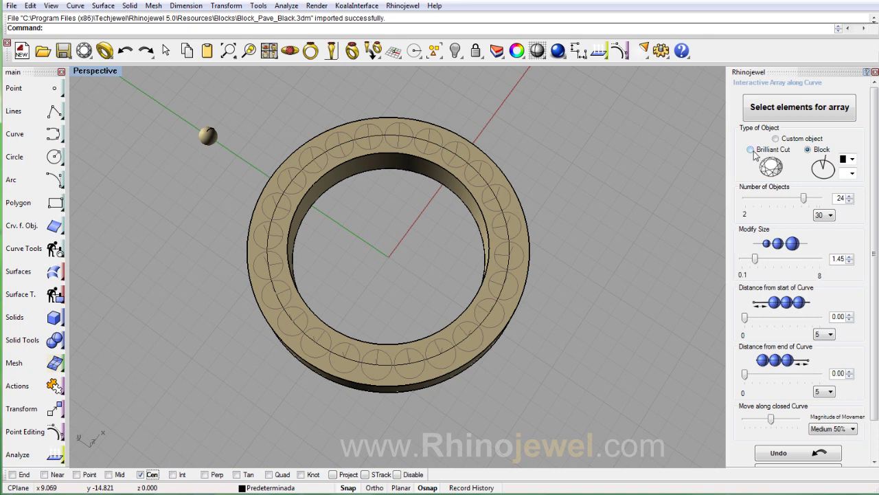
# Switch the 24 blocks to Brilliant Cut gems and begin a new Interactive Array along Curve
pyautogui.click(751, 150)
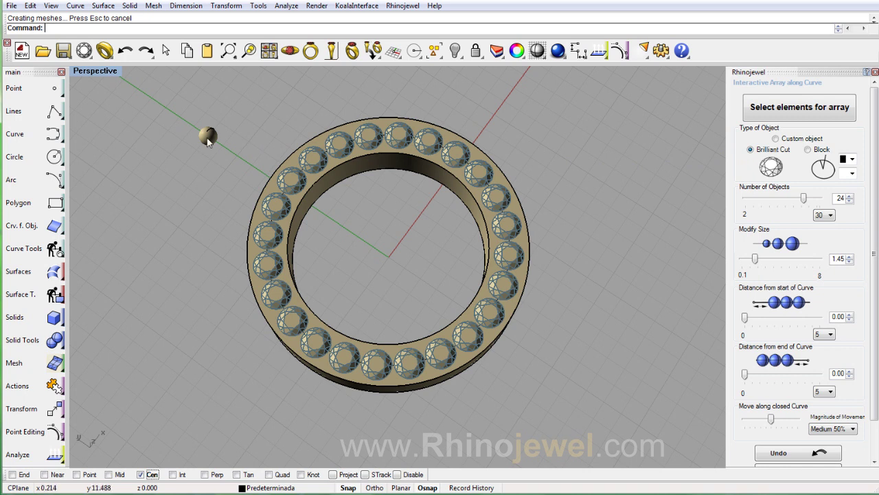
pyautogui.click(84, 51)
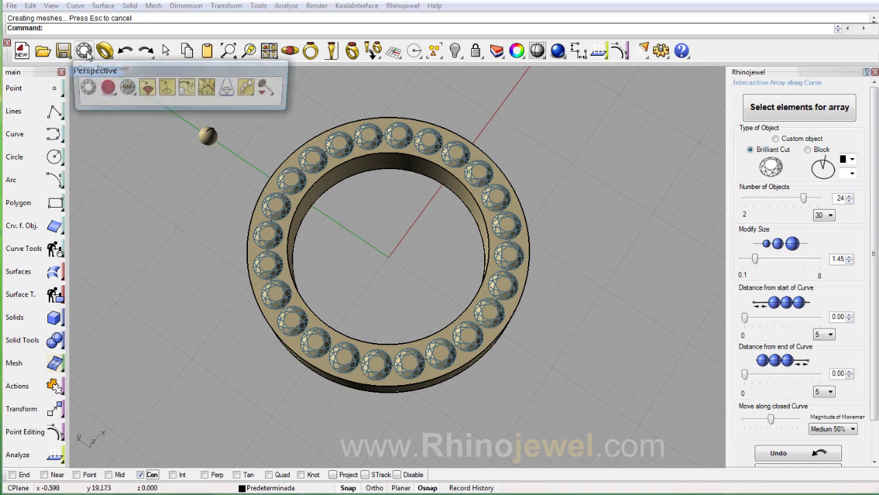
pyautogui.click(249, 88)
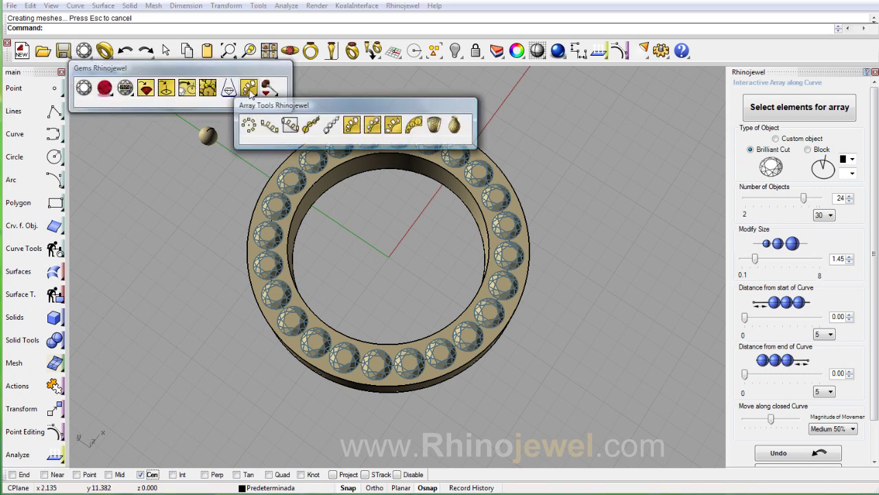
pyautogui.click(268, 125)
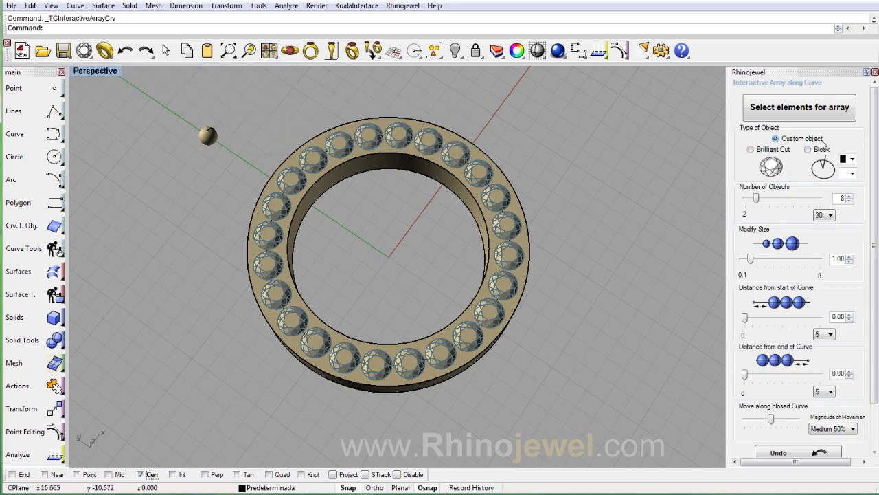
# Array the loose sphere, based at its centre, along the ring's outer top edge
pyautogui.click(799, 109)
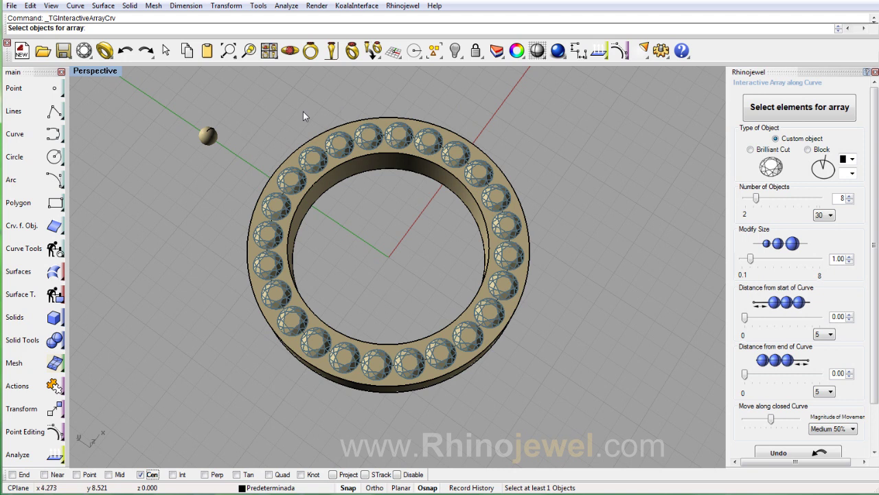
pyautogui.click(208, 136)
pyautogui.press('Return')
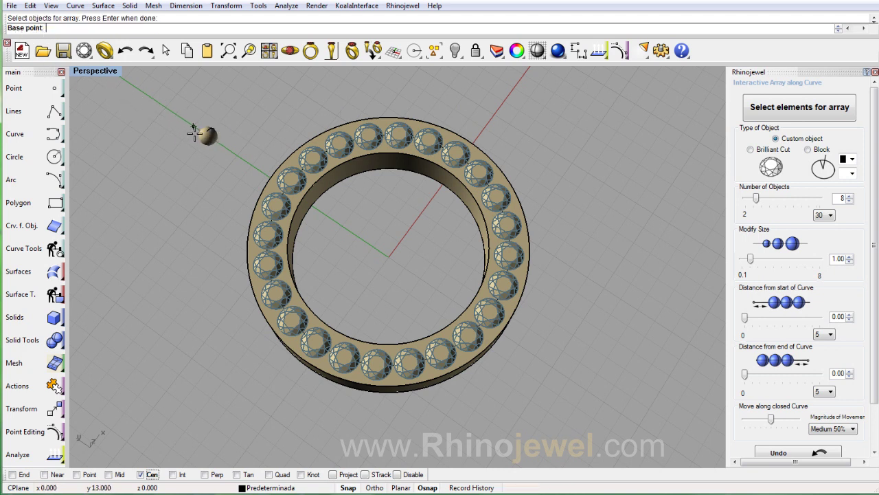
pyautogui.click(211, 144)
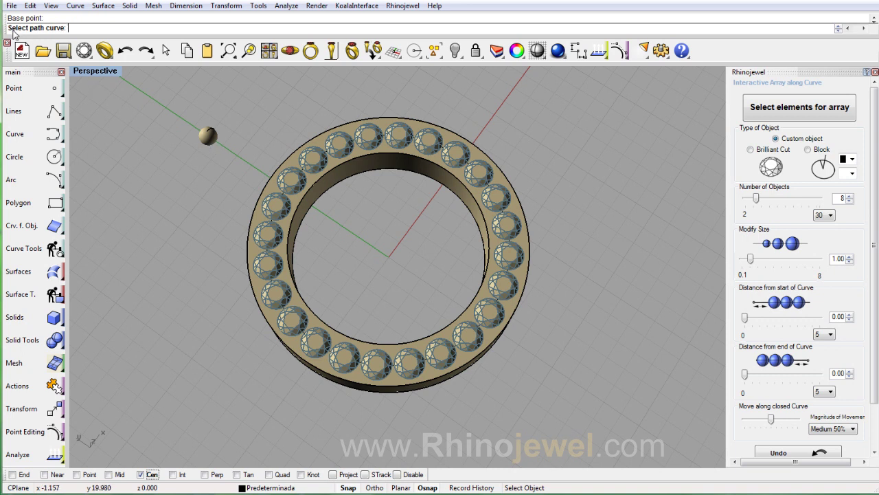
pyautogui.click(316, 139)
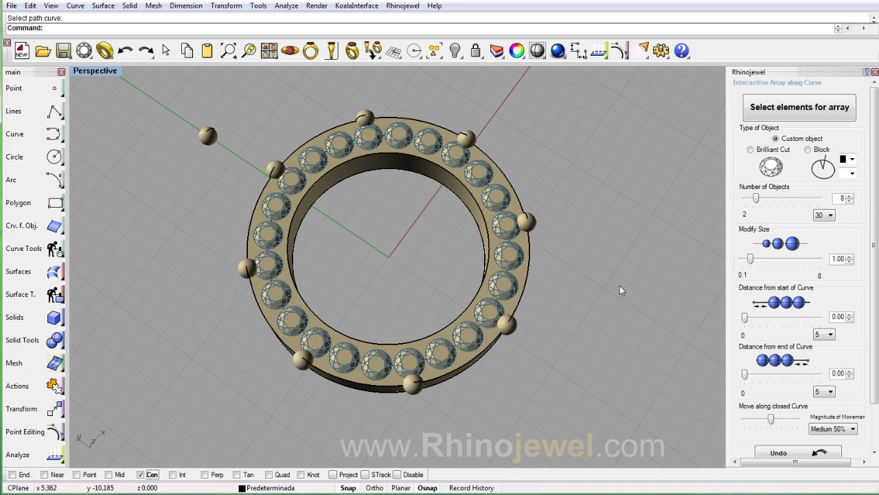
# Shrink the edge beads, raise their count to 30, and extend the count range to 120
pyautogui.moveTo(751, 259); pyautogui.dragTo(748, 259)
pyautogui.moveTo(756, 198); pyautogui.dragTo(791, 199)
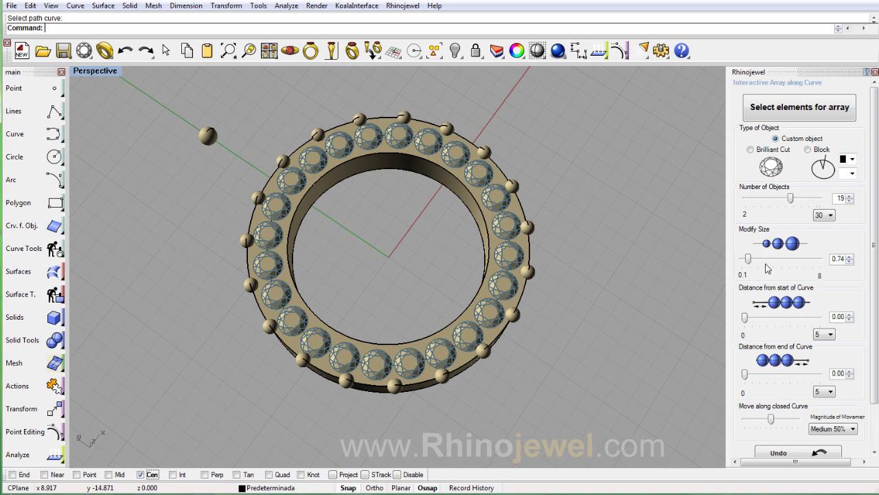
pyautogui.moveTo(749, 259); pyautogui.dragTo(748, 262)
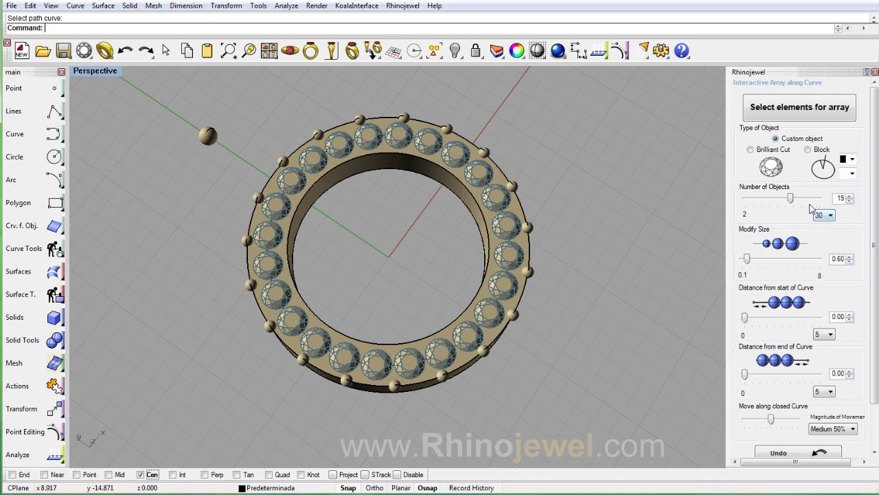
pyautogui.moveTo(793, 200); pyautogui.dragTo(822, 201)
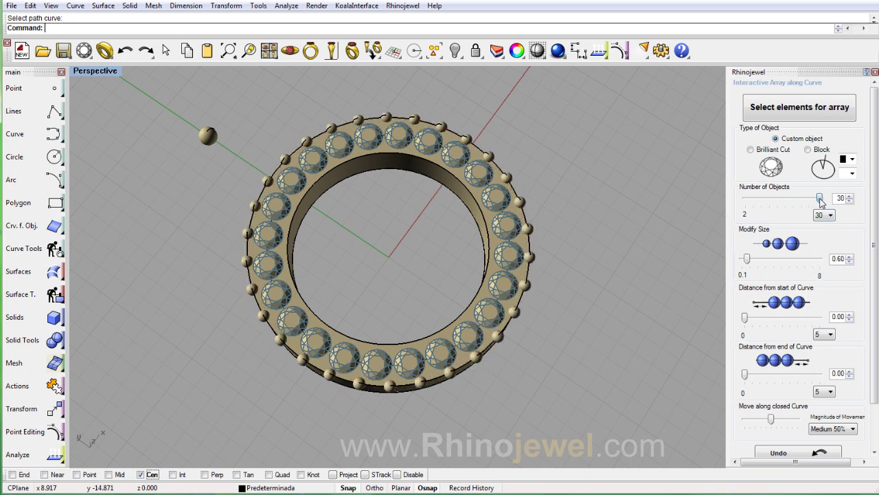
pyautogui.click(827, 215)
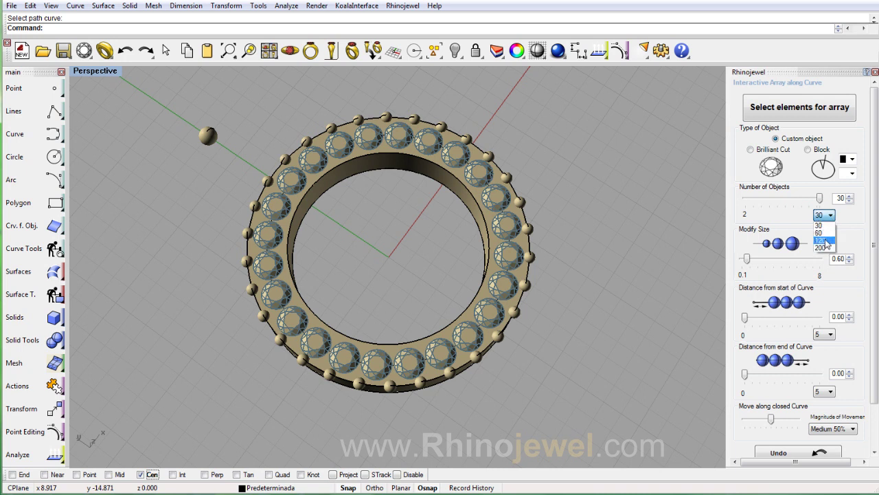
pyautogui.click(827, 241)
# Finalize the outer bead row at 96 beads of size 0.50
pyautogui.moveTo(768, 201); pyautogui.dragTo(804, 200)
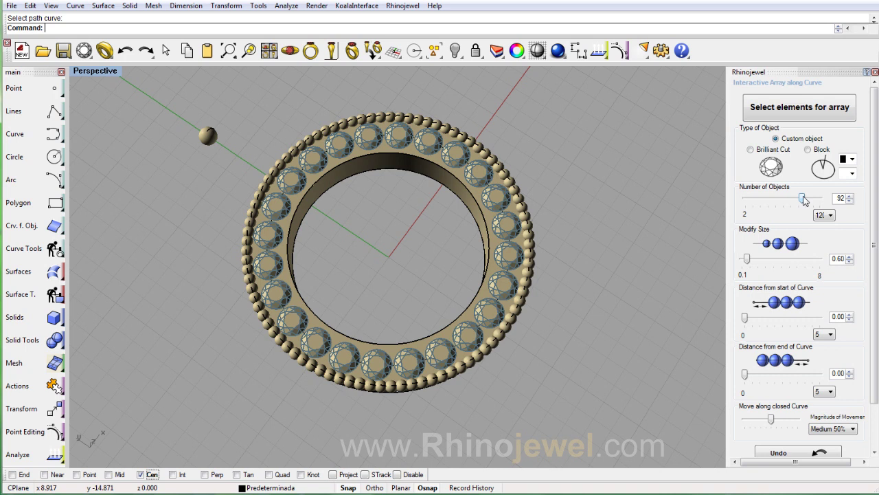
pyautogui.click(850, 261)
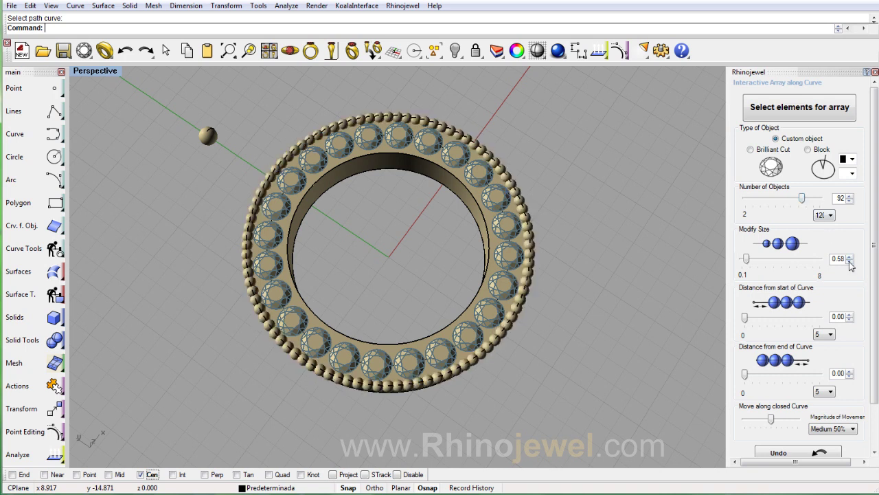
pyautogui.click(850, 261)
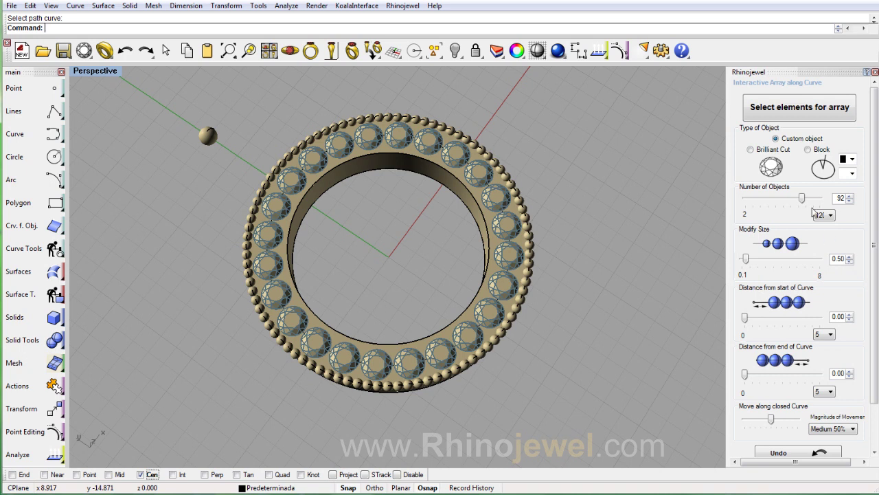
pyautogui.moveTo(806, 197); pyautogui.dragTo(808, 201)
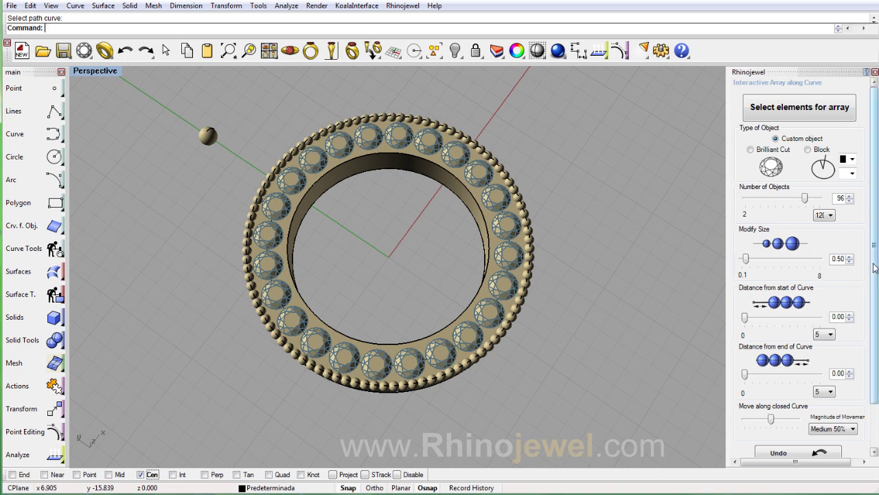
pyautogui.moveTo(875, 269); pyautogui.dragTo(875, 317)
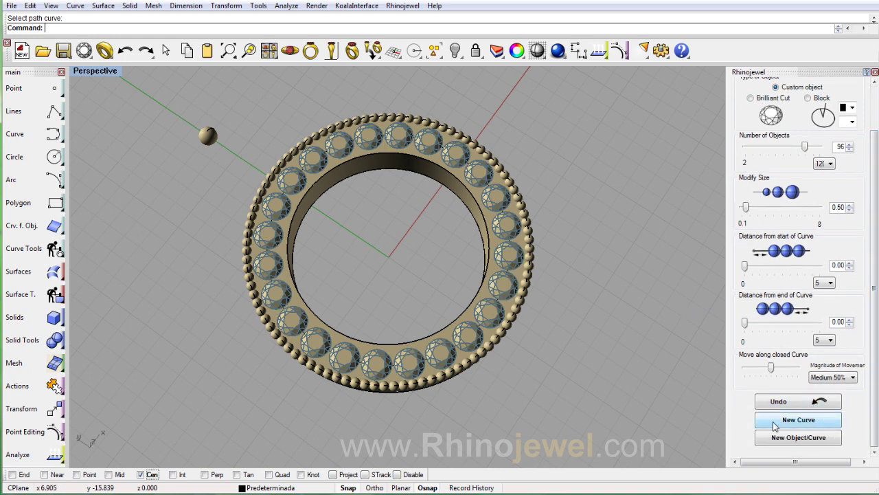
# Array the size-0.50 beads along the ring's inner top edge, reduced to 74
pyautogui.click(799, 422)
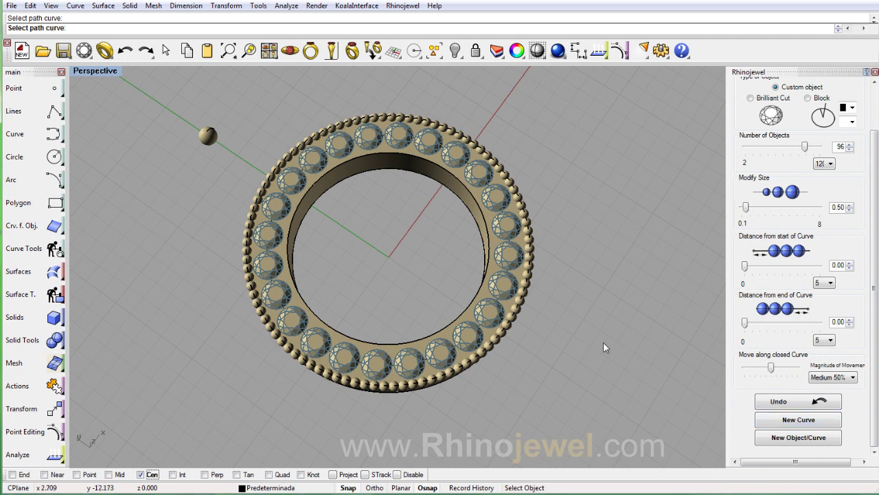
pyautogui.click(386, 154)
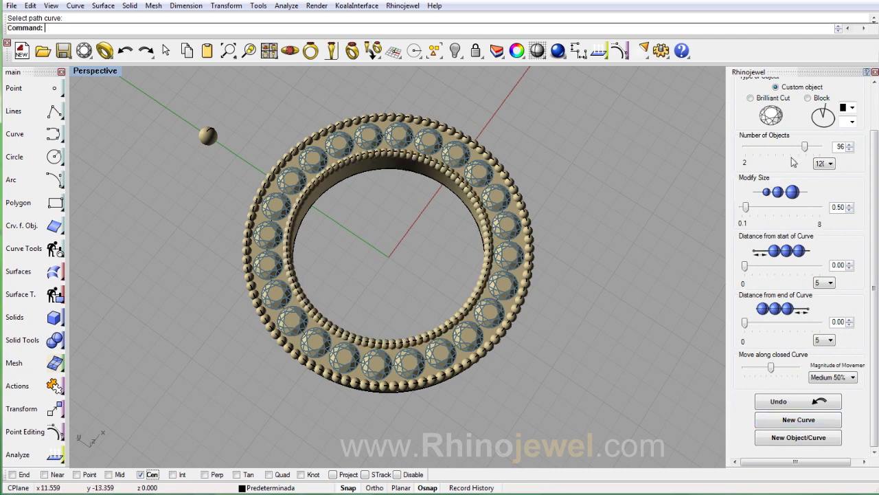
pyautogui.moveTo(806, 150); pyautogui.dragTo(792, 152)
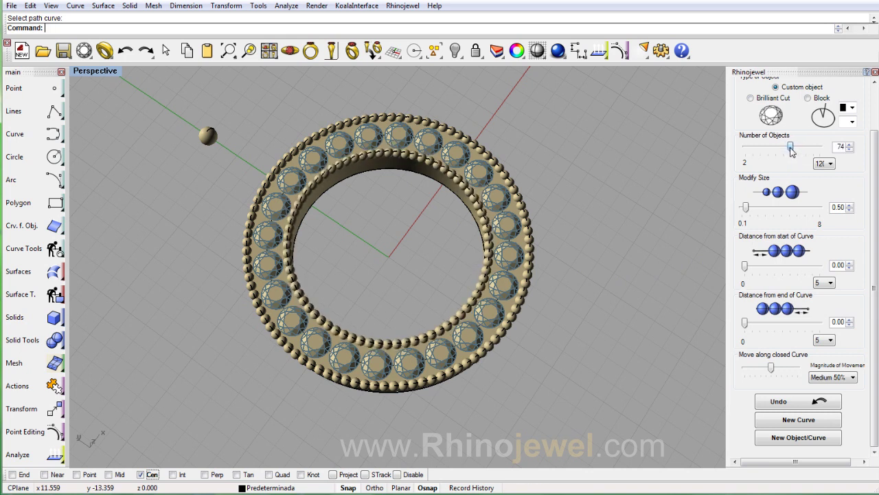
pyautogui.moveTo(580, 183)
pyautogui.mouseDown(button='right')
pyautogui.moveTo(569, 216)
pyautogui.moveTo(599, 184)
pyautogui.mouseUp(button='right')
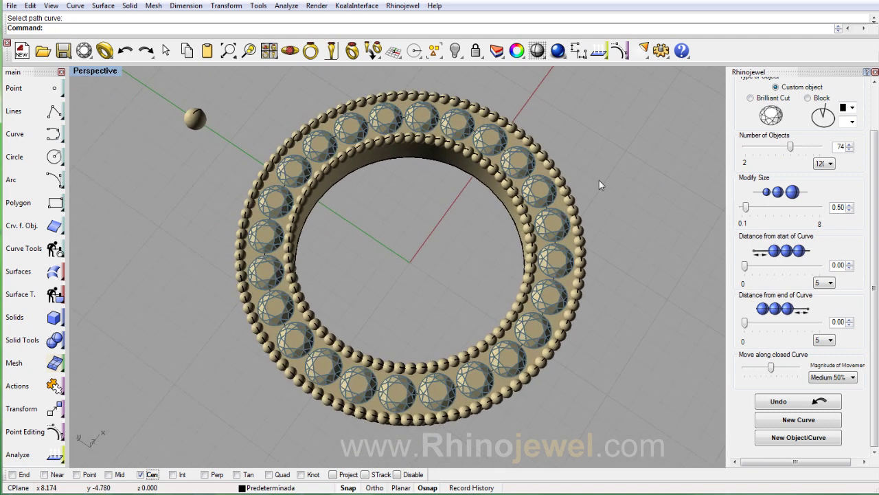